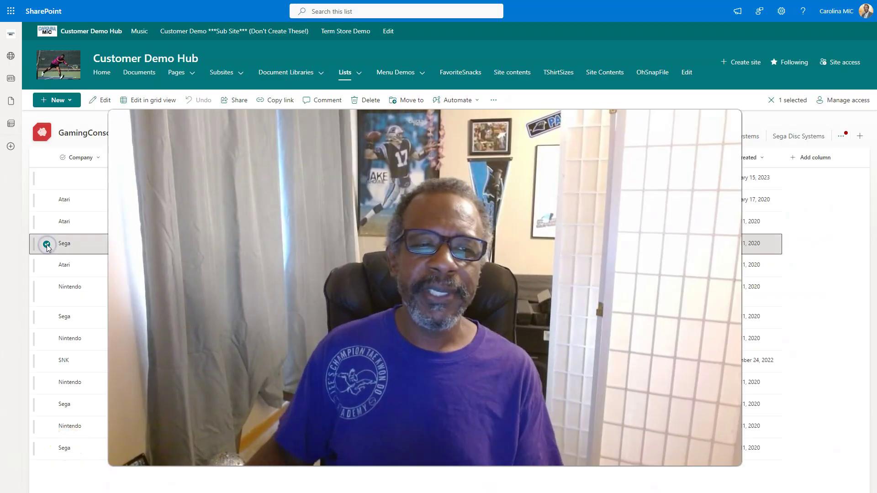
# - Switch the list into grid editing mode and select the Test row
pyautogui.click(47, 245)
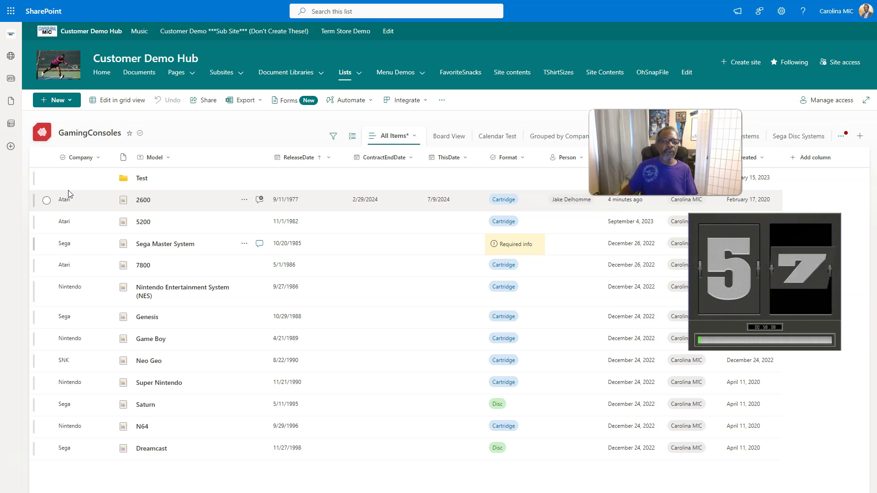
pyautogui.click(117, 100)
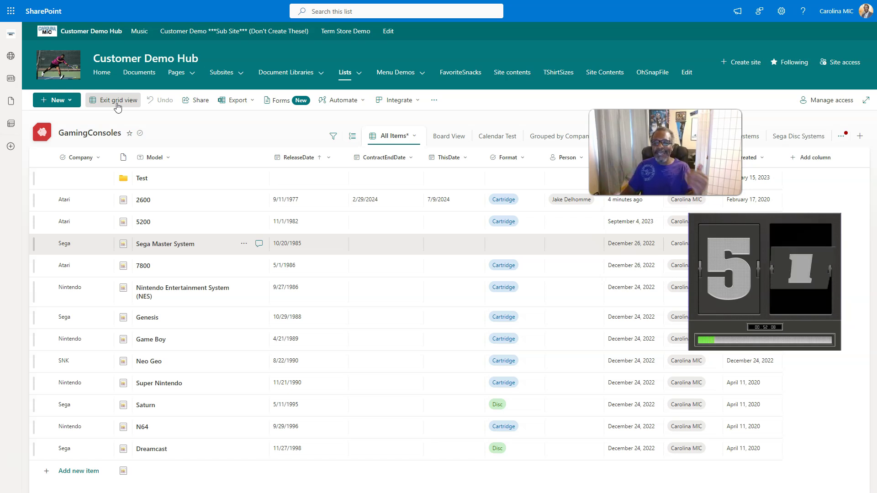
pyautogui.click(156, 176)
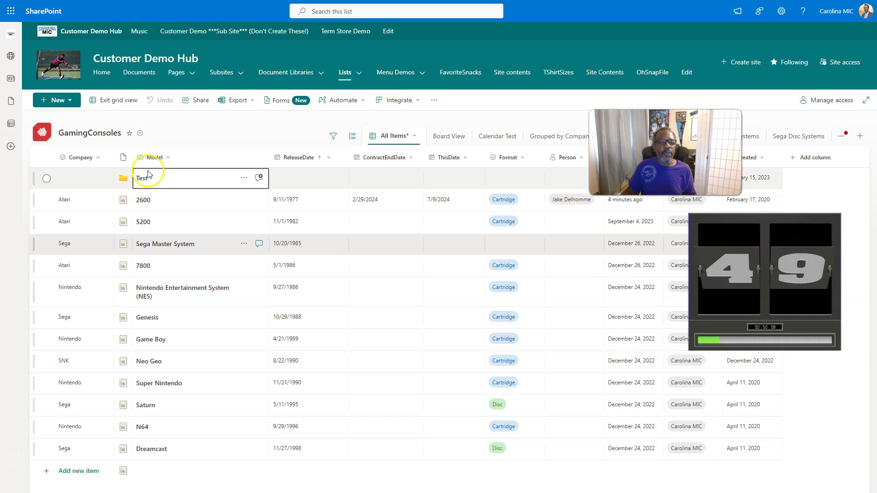
pyautogui.click(118, 130)
pyautogui.click(165, 184)
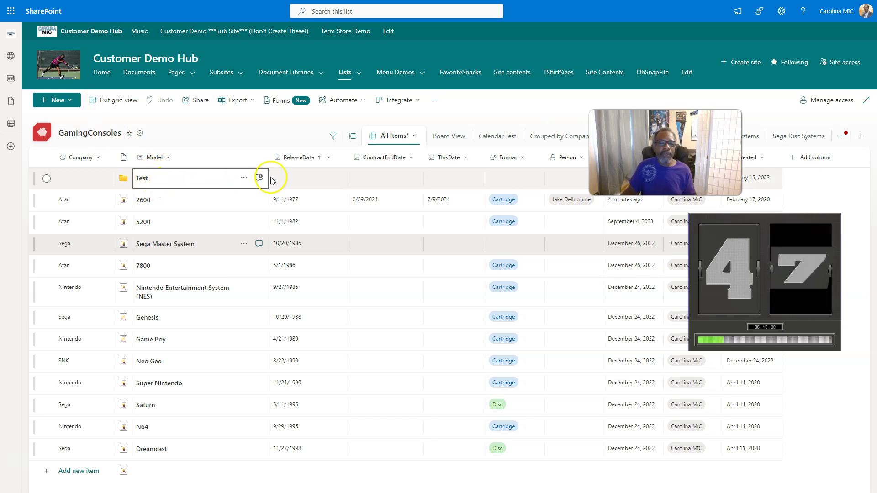
# - Set the Test item's ContractEndDate to July 9, 2024
pyautogui.click(285, 177)
pyautogui.click(359, 177)
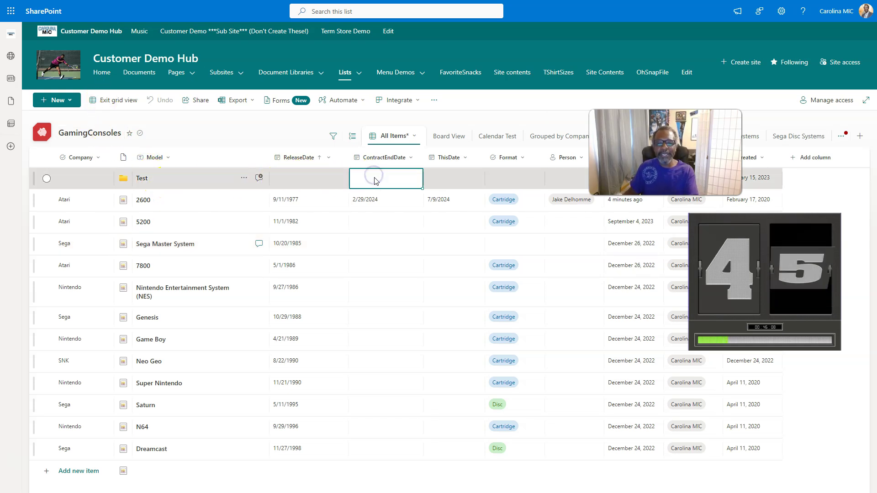
pyautogui.click(373, 178)
pyautogui.click(387, 243)
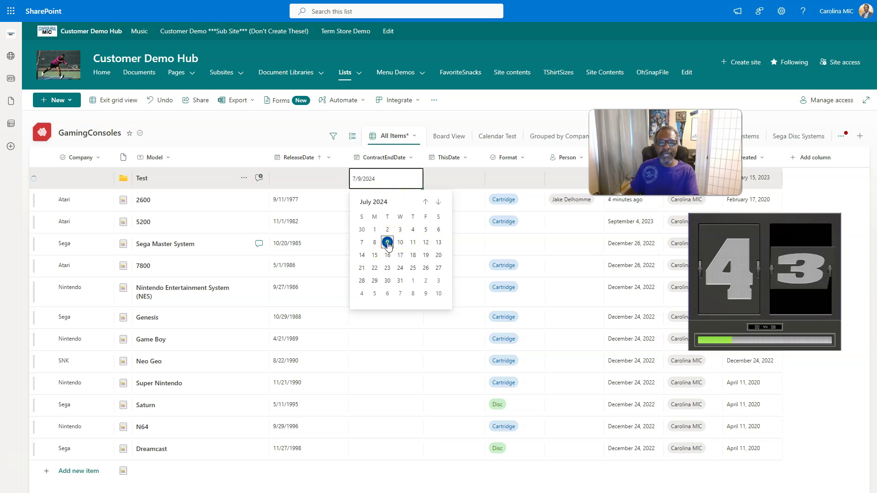
pyautogui.click(389, 232)
pyautogui.click(385, 204)
# - Fill 2600's 2/29/2024 ContractEndDate down through the NES row, then exit grid view
pyautogui.click(397, 204)
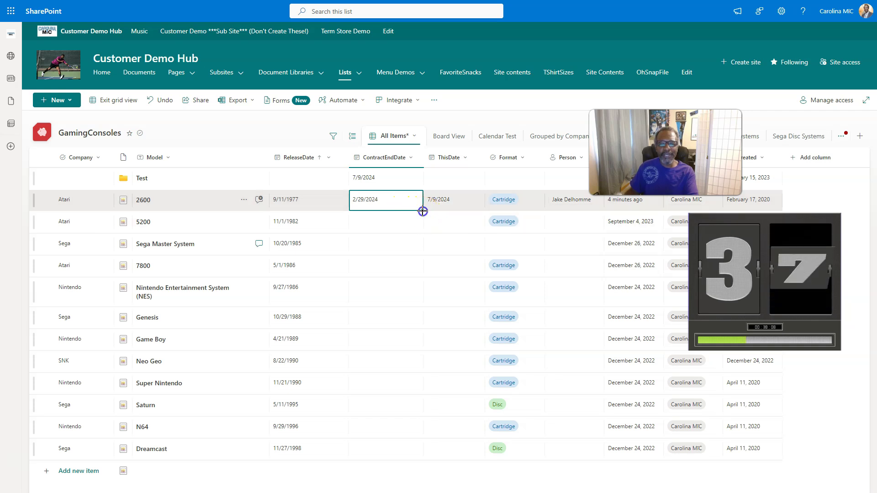
pyautogui.moveTo(421, 210); pyautogui.dragTo(421, 285)
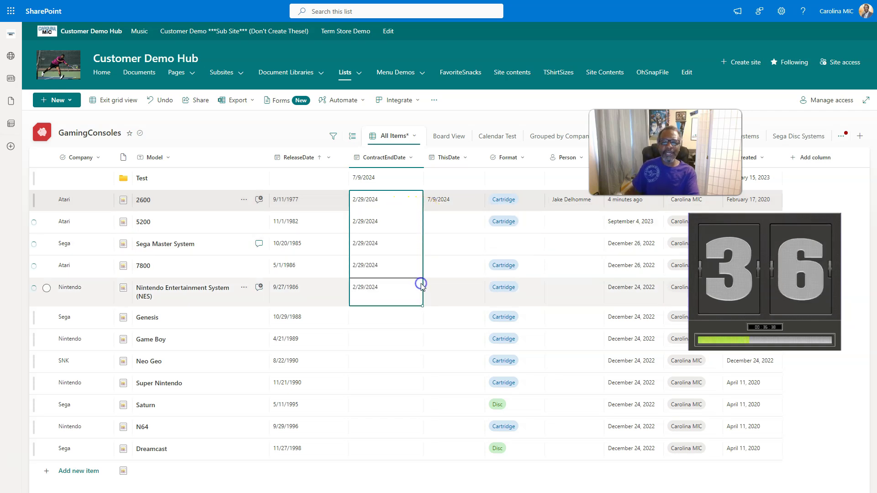
pyautogui.click(405, 265)
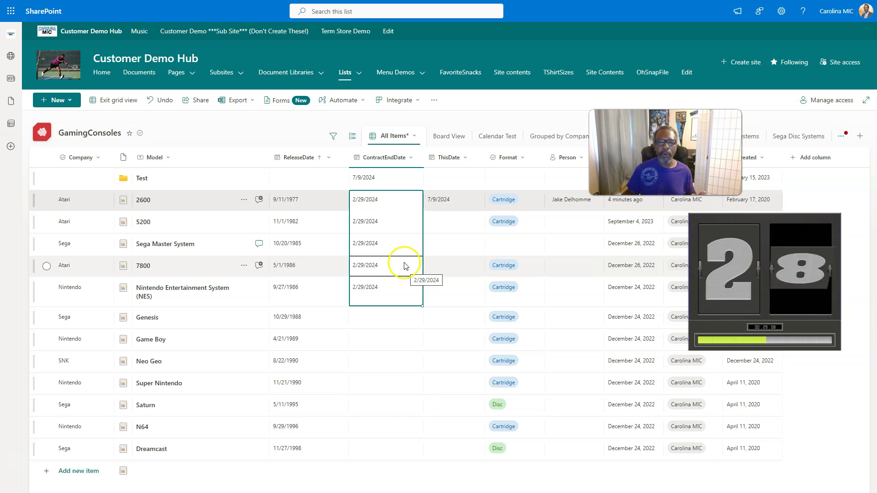
pyautogui.click(115, 102)
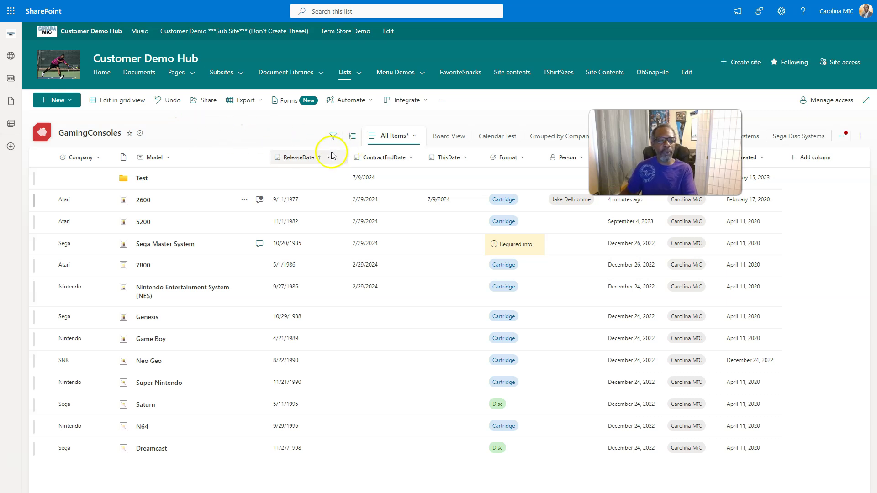
# - Open the Company column's options menu and close it without changes
pyautogui.click(98, 158)
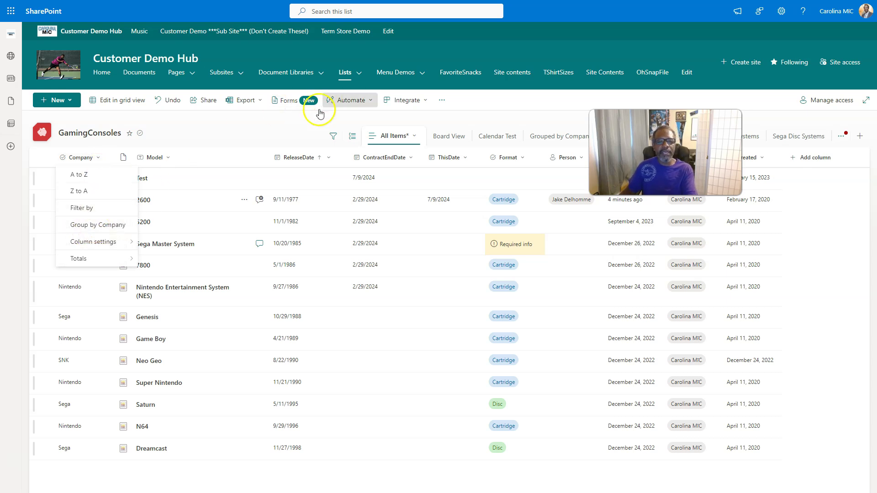
pyautogui.click(290, 130)
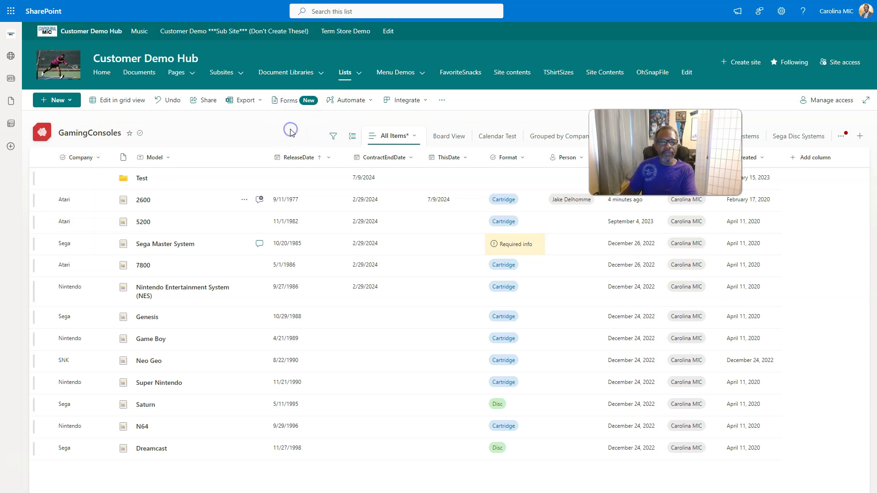
# - Group the GamingConsoles list by the Company field
pyautogui.click(352, 139)
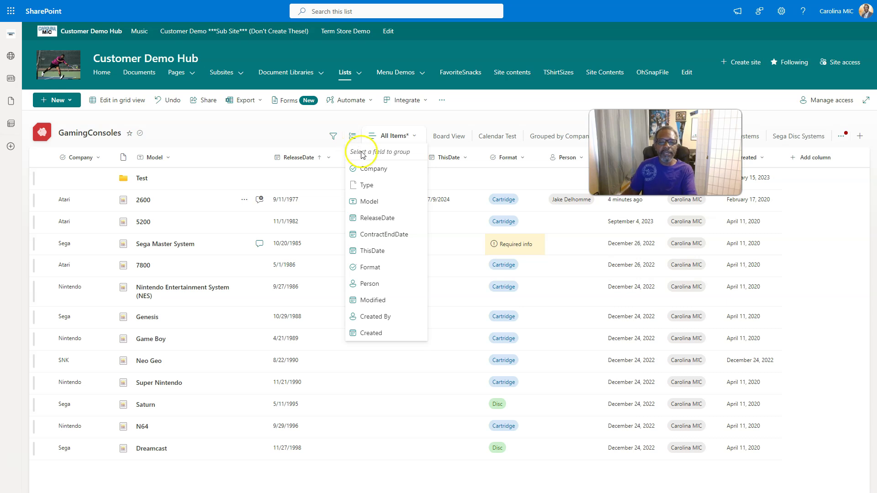
pyautogui.click(350, 123)
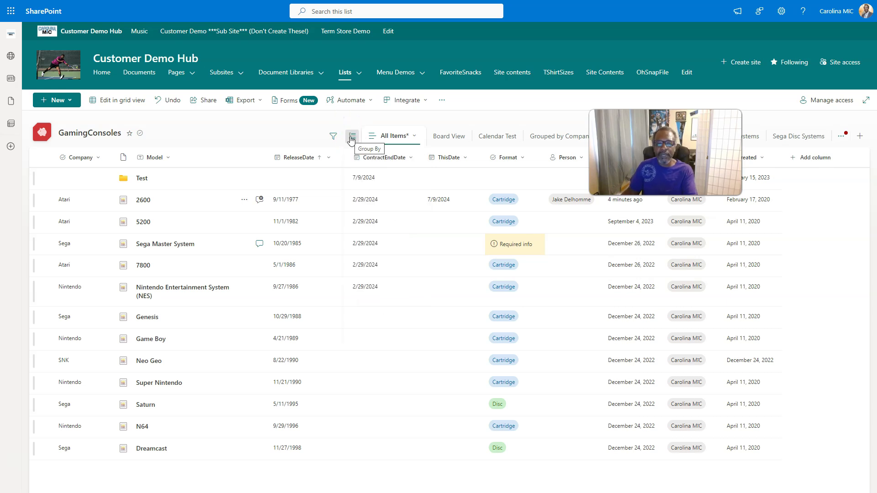
pyautogui.click(352, 140)
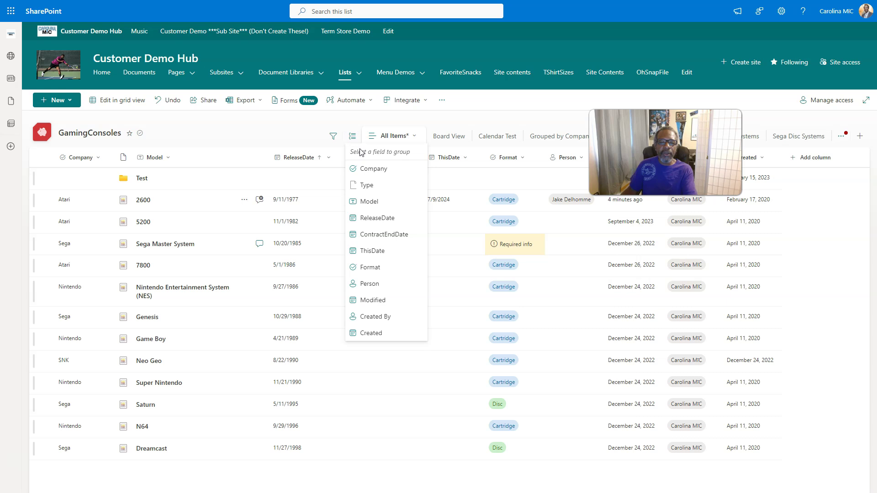
pyautogui.click(365, 169)
pyautogui.click(295, 171)
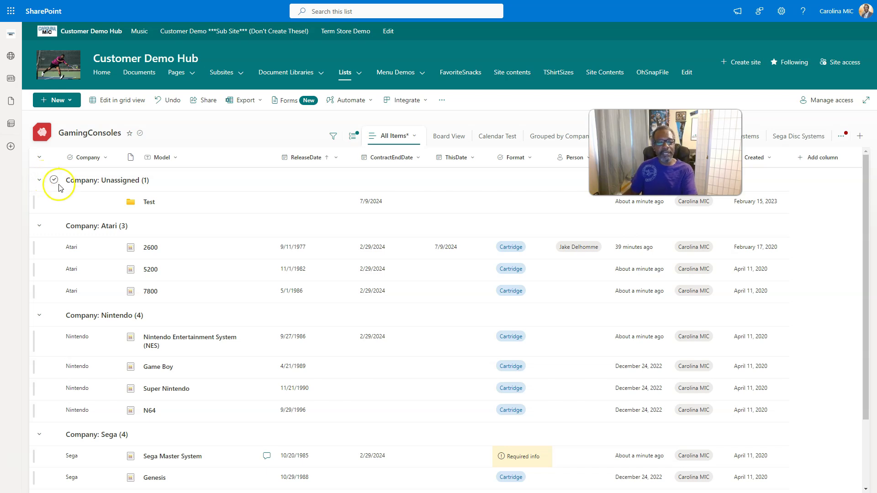
# - Collapse all the company groups: Unassigned, Atari, Nintendo, Sega and SNK
pyautogui.scroll(-1, 80, 270)
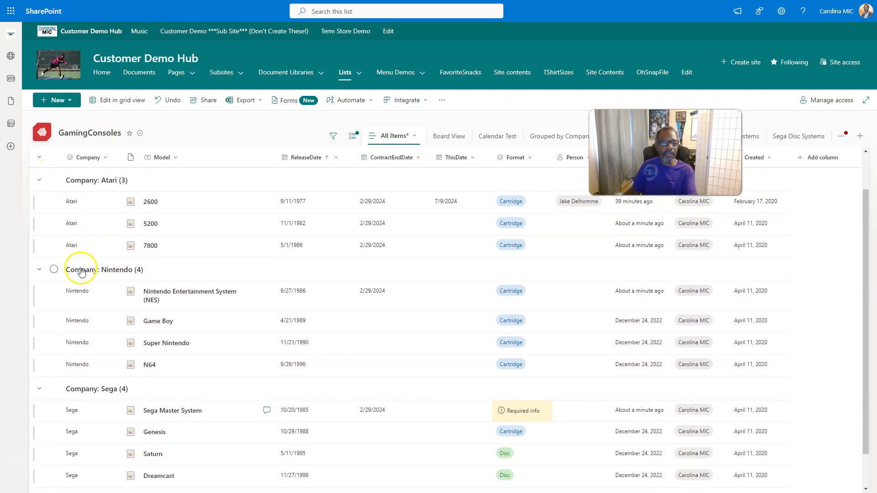
pyautogui.scroll(-1, 81, 271)
pyautogui.scroll(2, 81, 273)
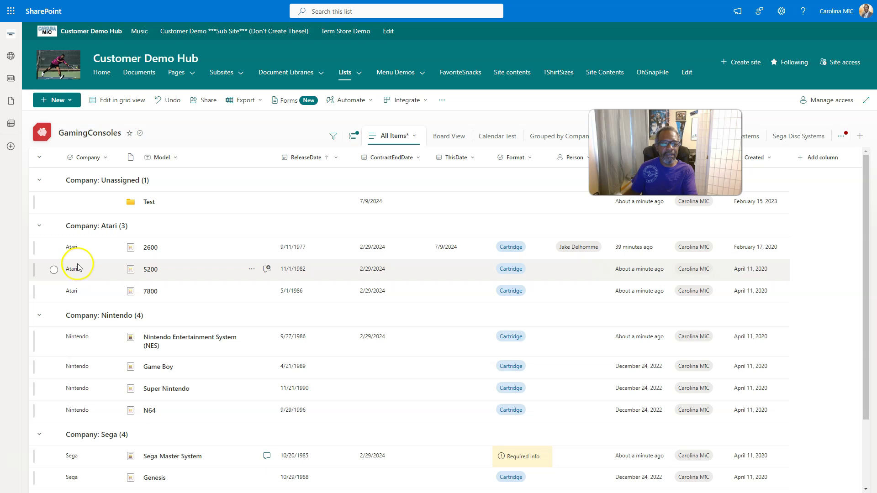
pyautogui.click(39, 160)
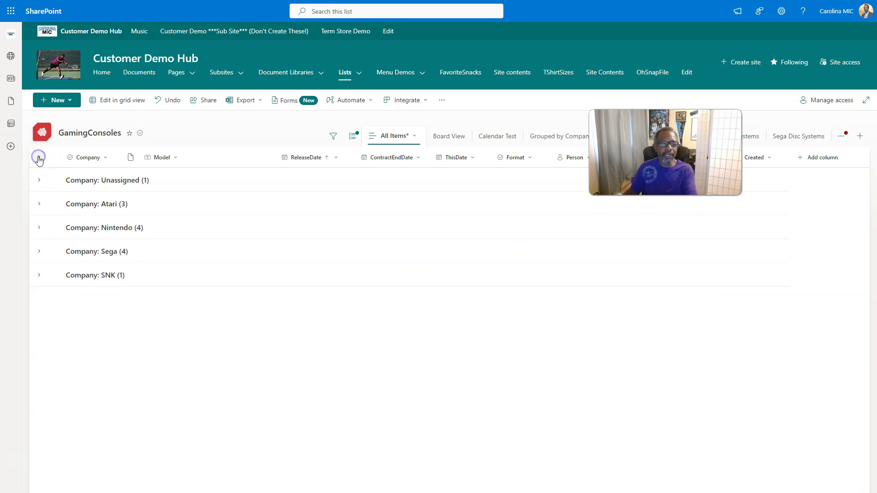
pyautogui.click(39, 176)
pyautogui.click(77, 164)
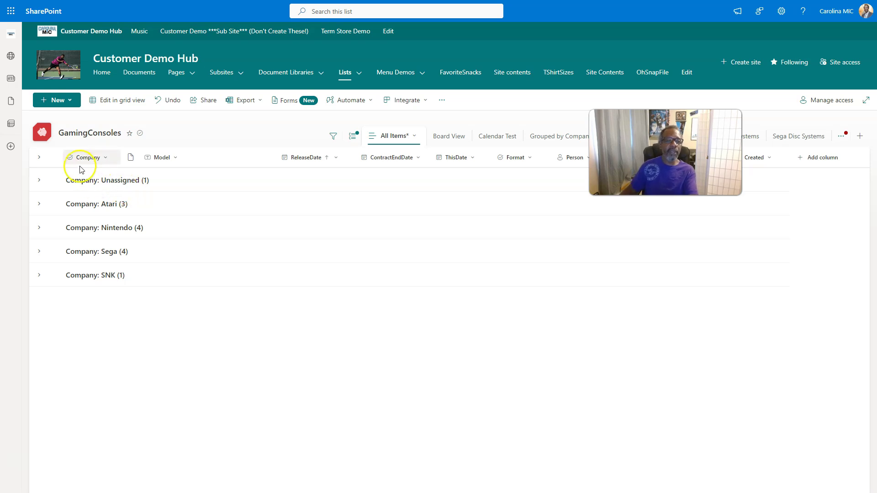
# - Switch to grid editing and expand all company groups to show their consoles
pyautogui.click(122, 127)
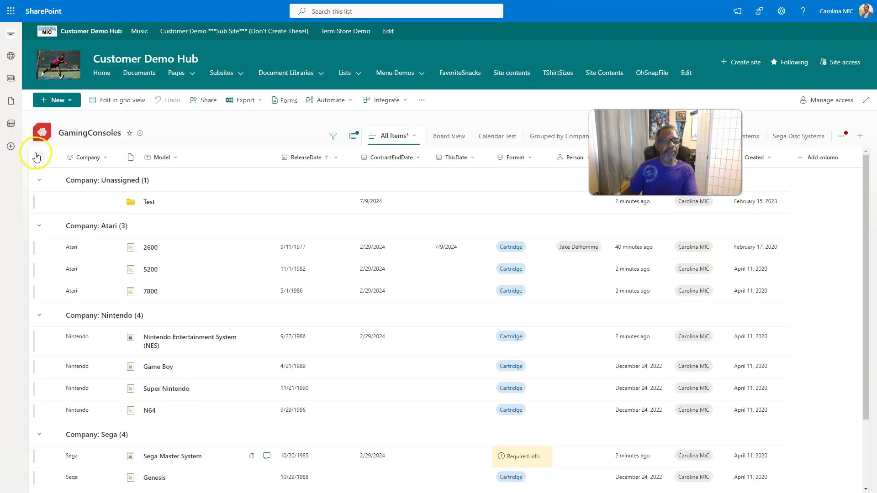
pyautogui.click(37, 157)
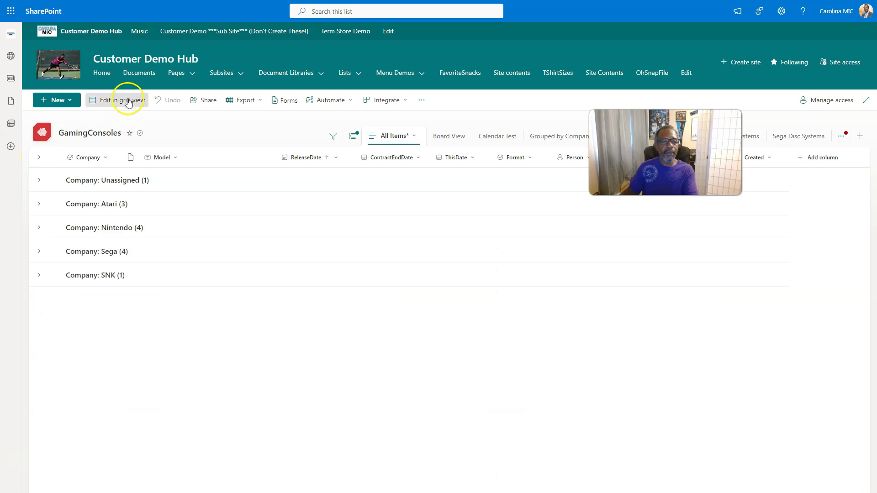
pyautogui.click(114, 102)
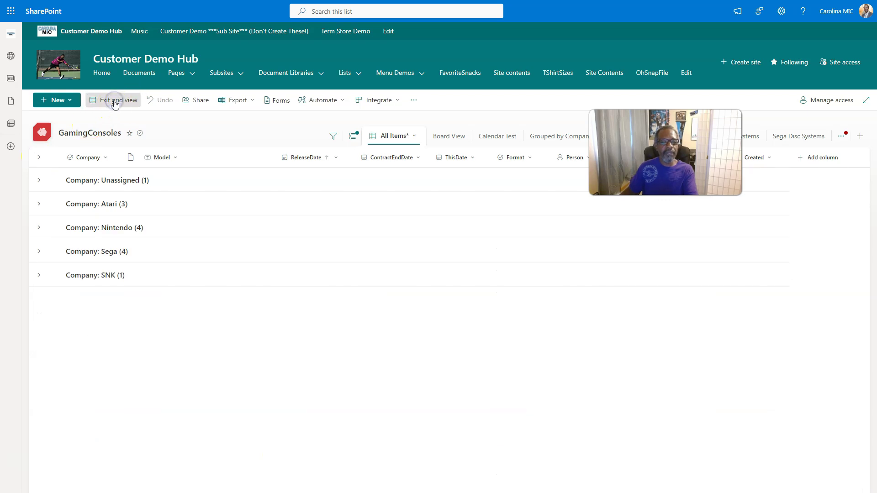
pyautogui.click(39, 157)
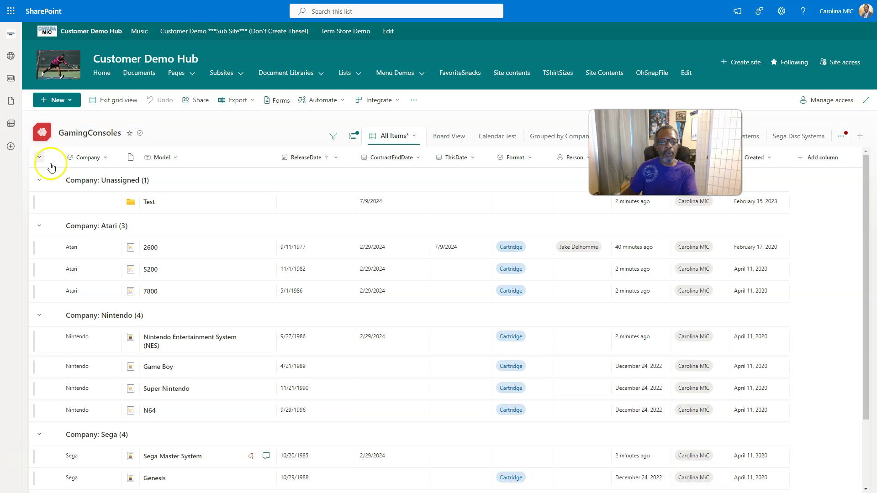
pyautogui.click(294, 241)
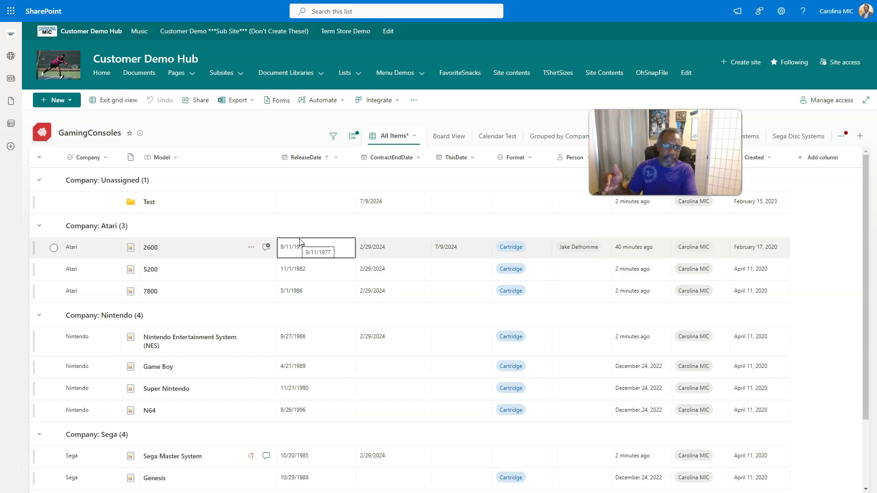
pyautogui.press('Up')
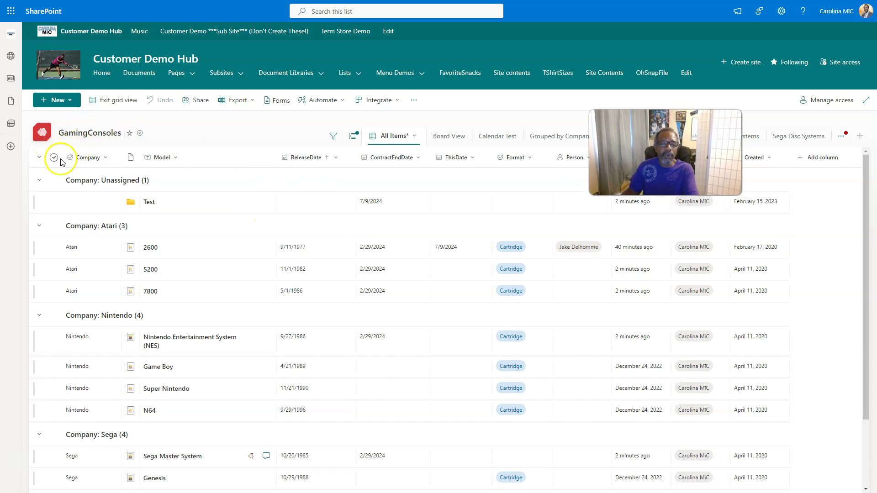
# - Set the 5200's ThisDate to 7/9/2024 and exit grid view
pyautogui.click(400, 247)
pyautogui.click(443, 269)
pyautogui.click(450, 271)
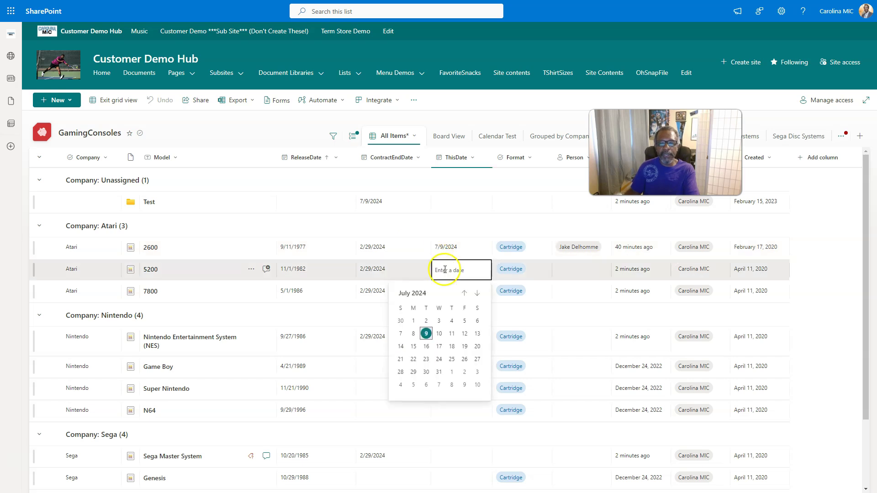
pyautogui.click(427, 334)
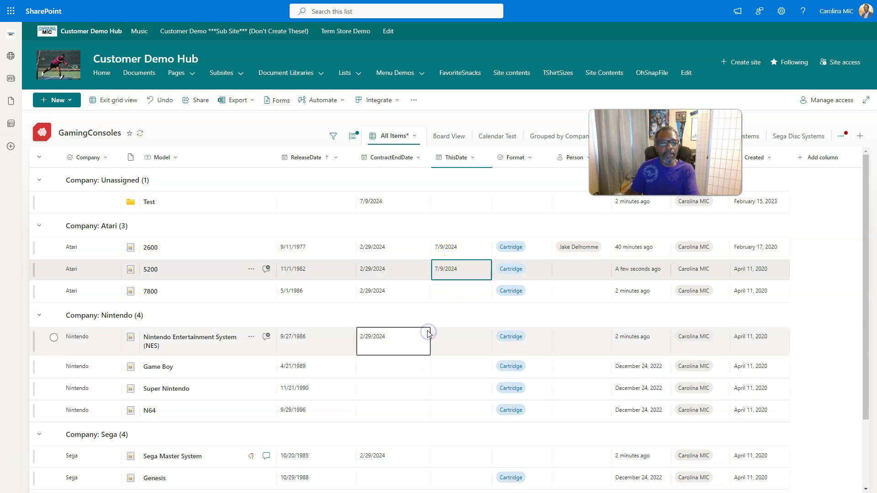
pyautogui.click(130, 102)
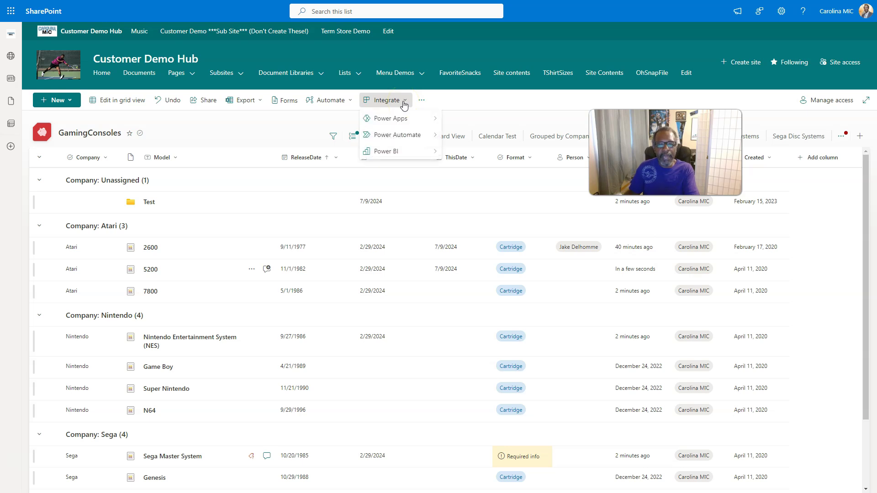
# - Bring up the list's Power Apps options to customize its form
pyautogui.click(407, 118)
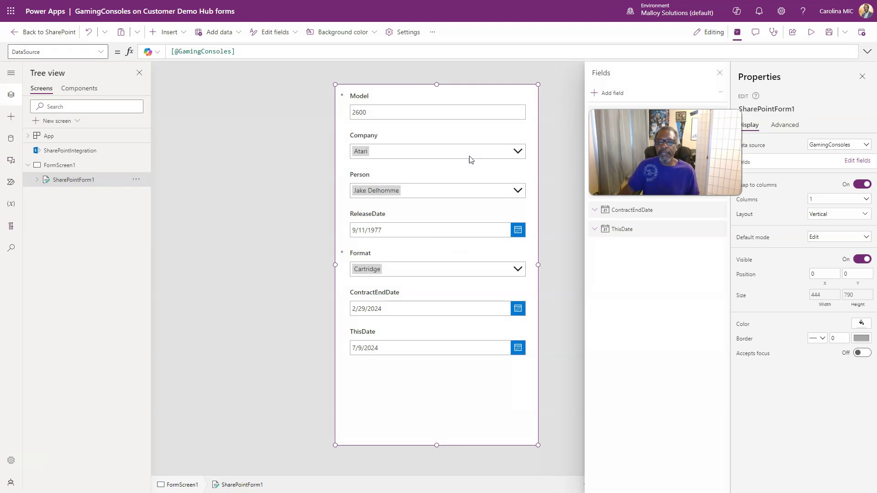
# - Publish the form to SharePoint, then go back to SharePoint and confirm leaving
pyautogui.click(864, 34)
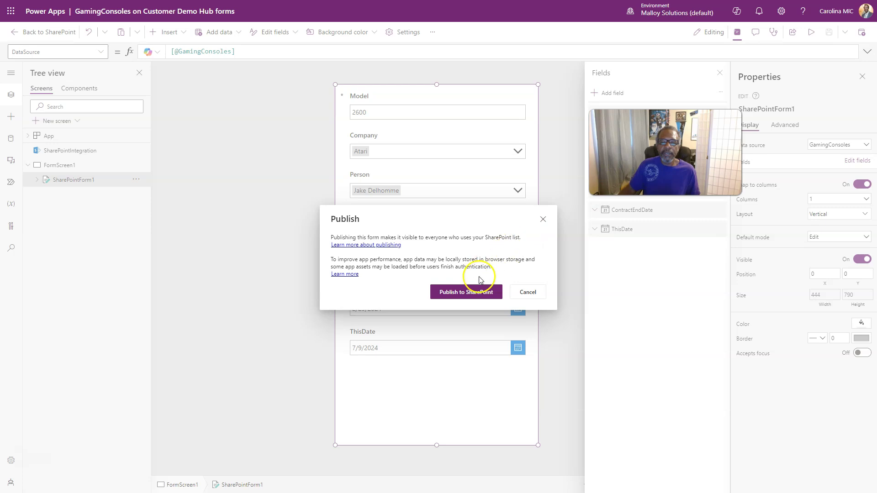
pyautogui.click(464, 293)
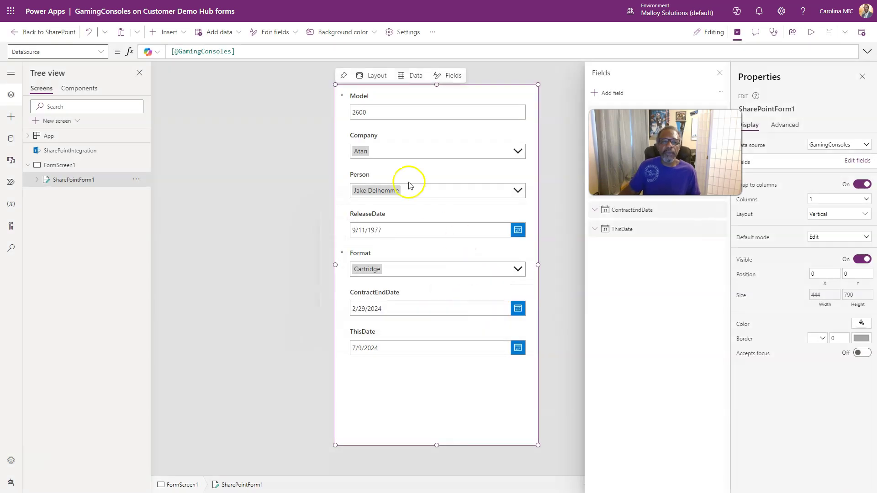
pyautogui.click(47, 32)
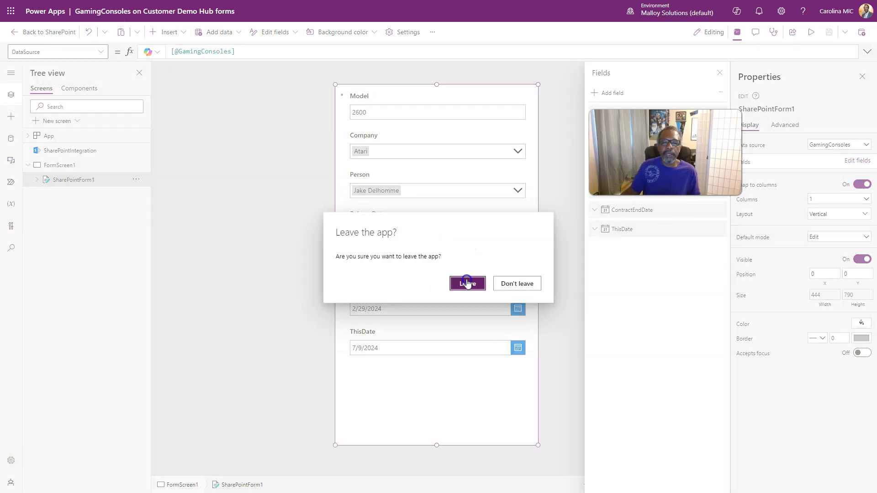
pyautogui.click(465, 282)
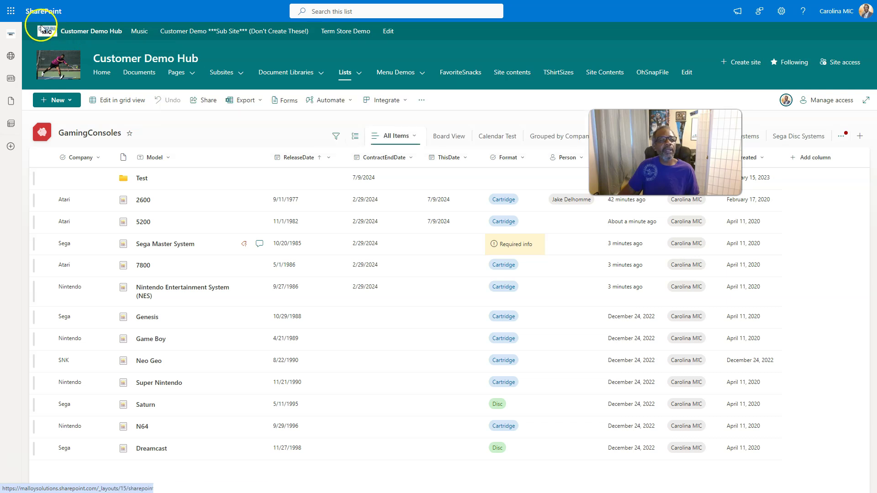
# - Reload the list via the Customer Demo Hub link and open its details pane
pyautogui.click(63, 35)
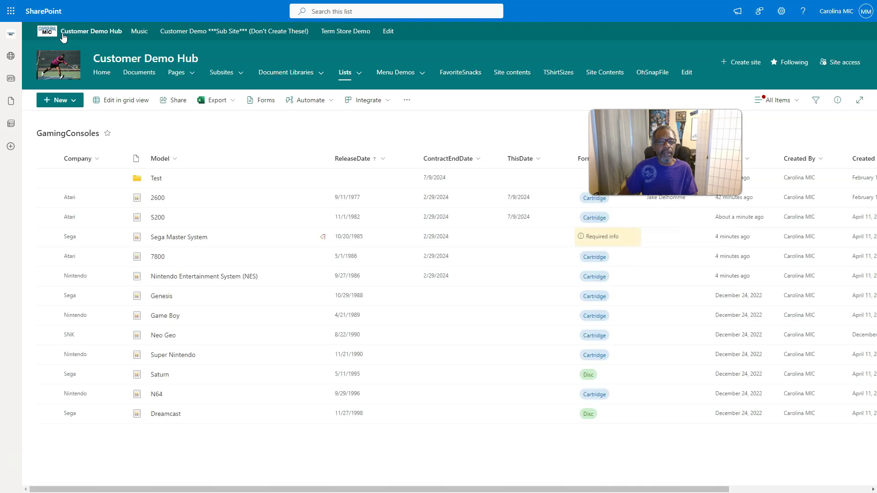
pyautogui.click(136, 159)
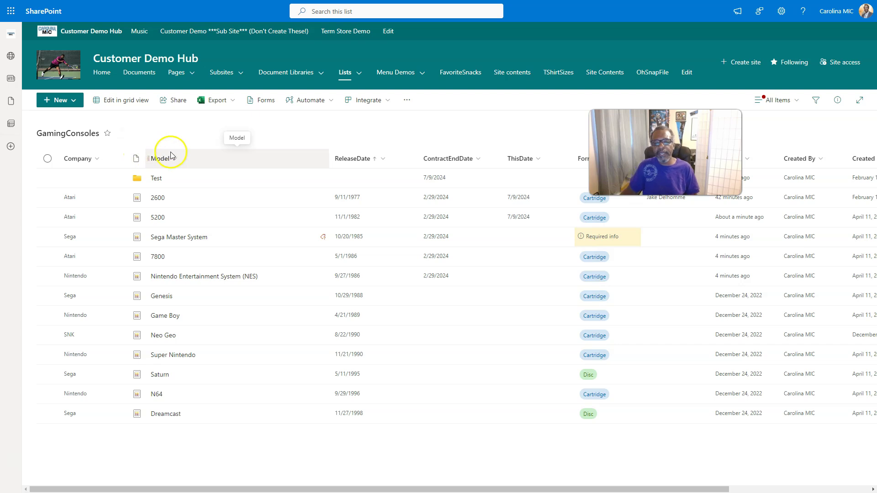
pyautogui.click(837, 100)
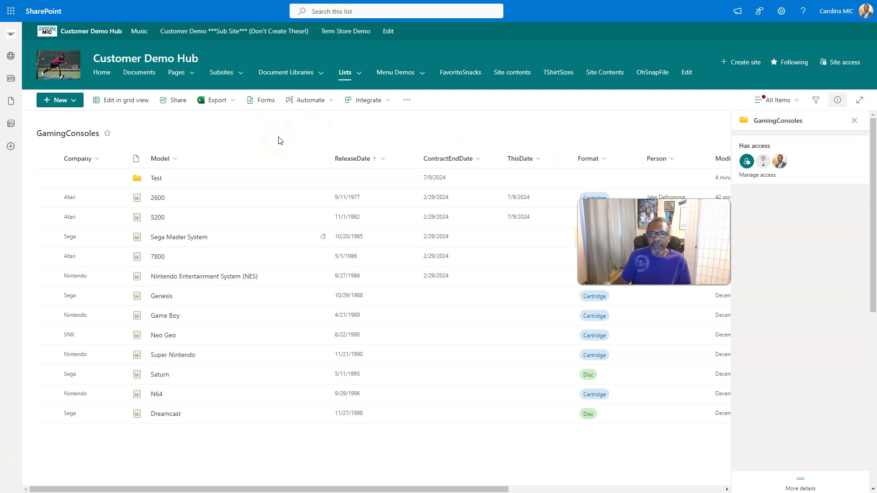
pyautogui.click(779, 100)
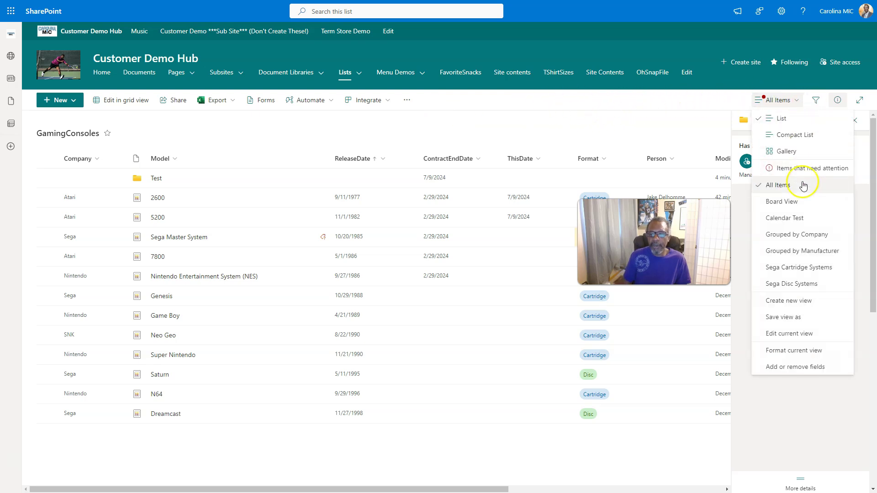
pyautogui.click(696, 112)
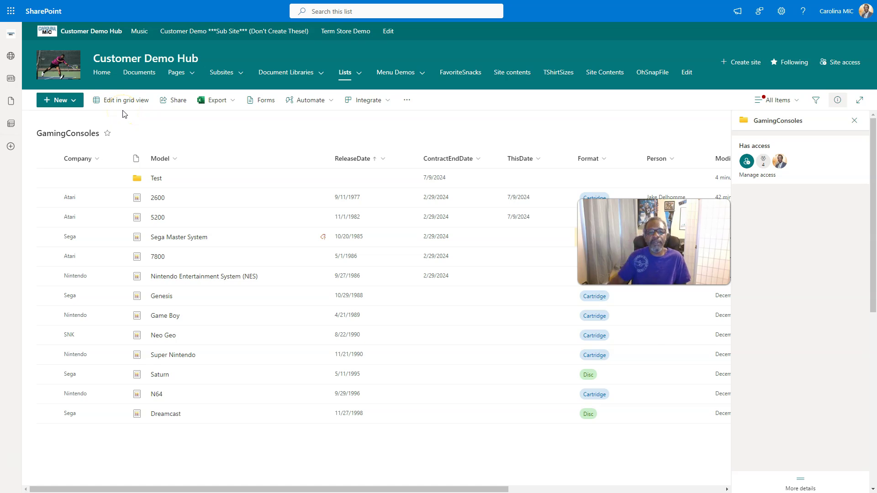
pyautogui.click(95, 159)
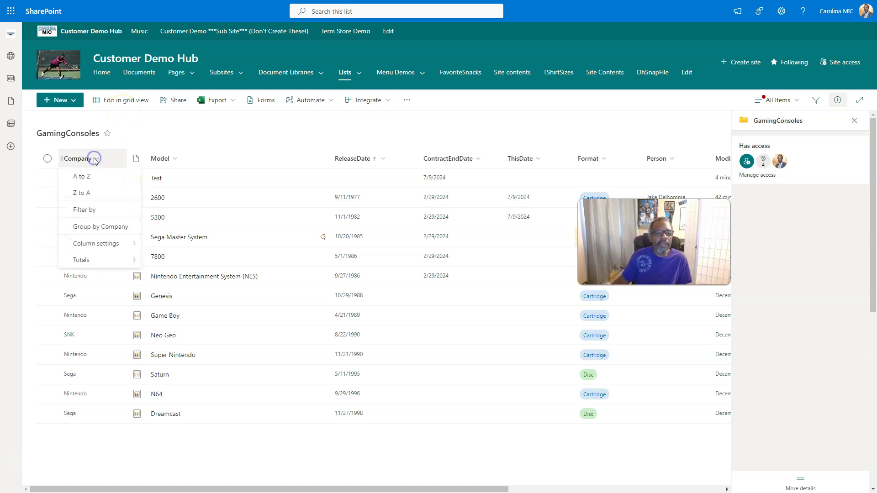
pyautogui.click(97, 225)
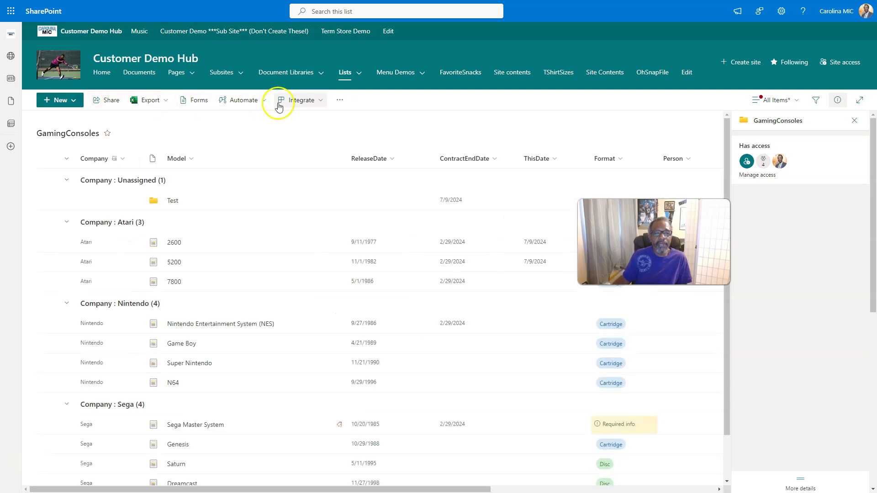
pyautogui.click(340, 101)
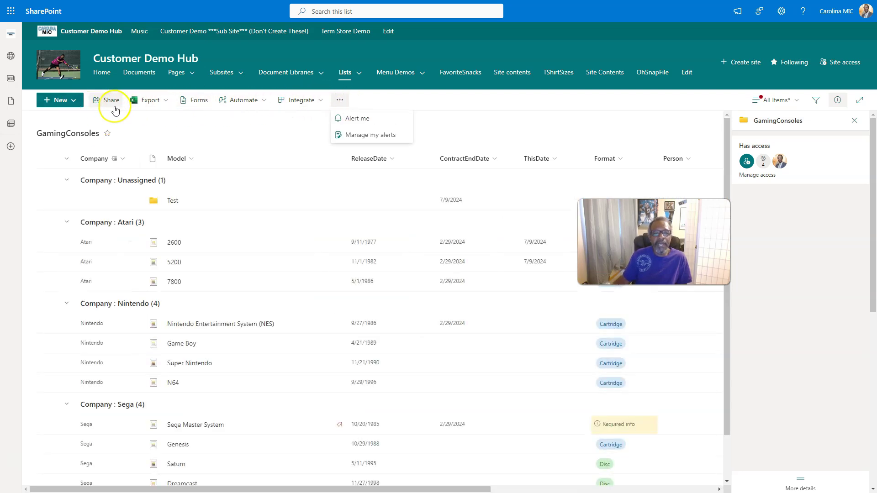
pyautogui.click(275, 117)
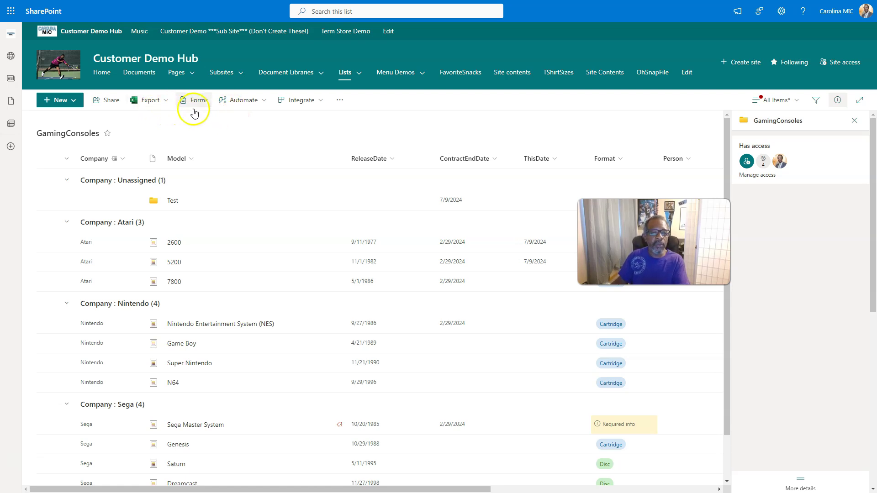
pyautogui.click(117, 159)
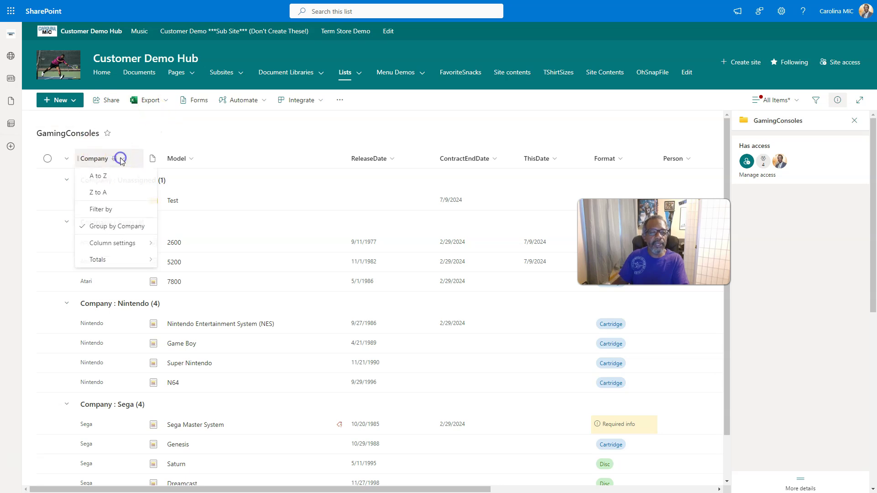
pyautogui.click(106, 228)
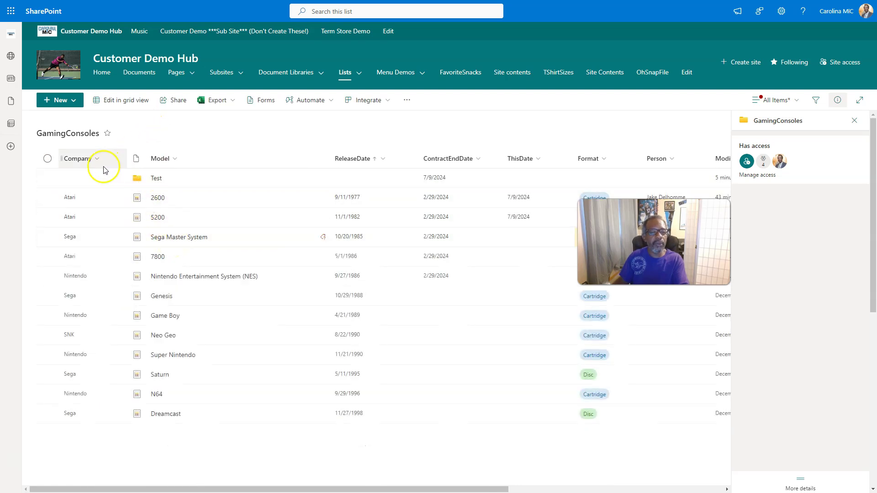
# - Enter grid view and change the Atari 2600's Format from Cartridge to Neither
pyautogui.click(199, 166)
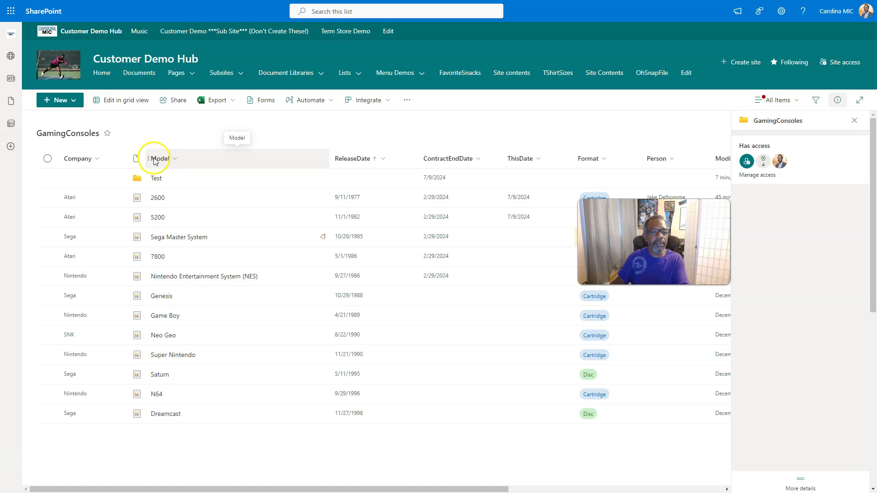
pyautogui.click(133, 101)
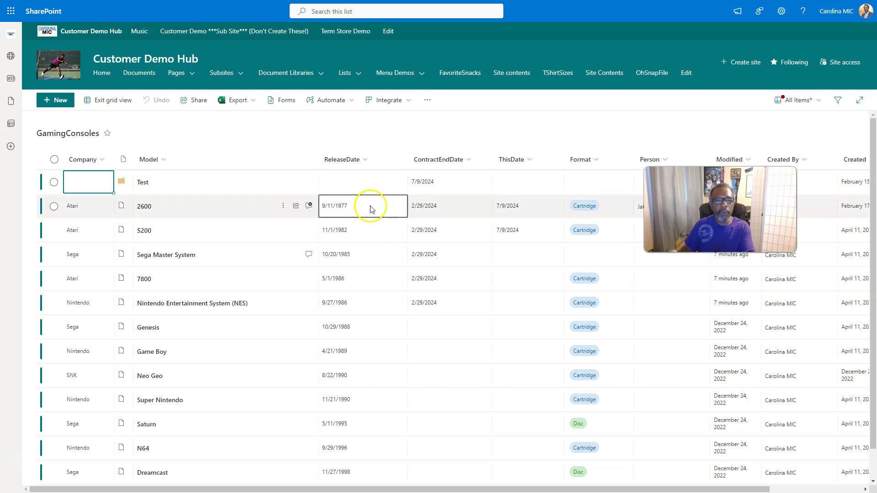
pyautogui.click(591, 208)
pyautogui.click(583, 207)
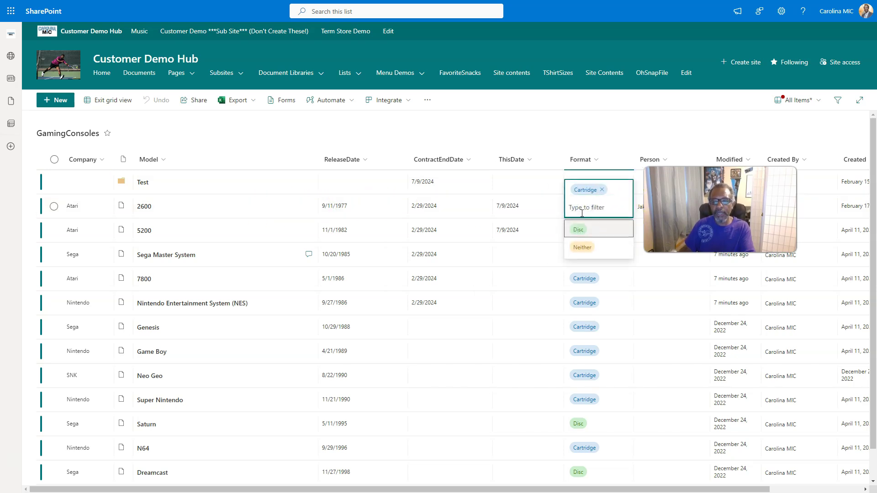
pyautogui.click(581, 248)
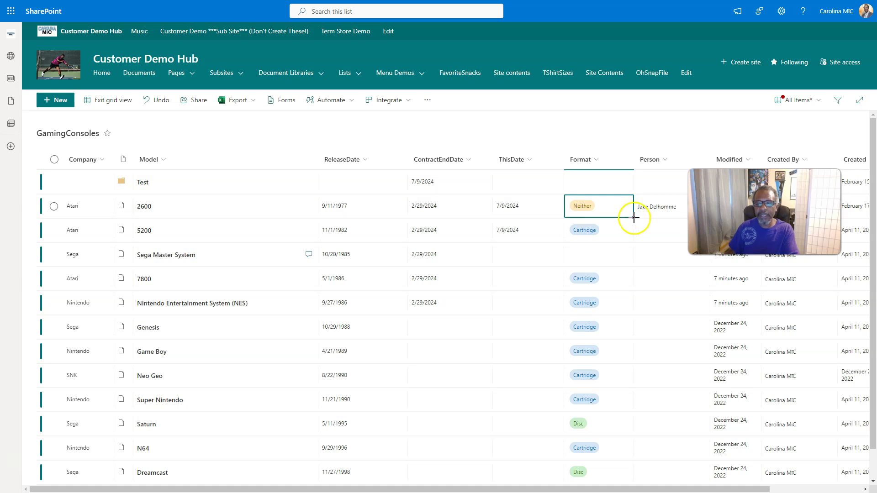
# - Fill Format Neither down from the 2600 through the Super Nintendo row
pyautogui.moveTo(633, 218); pyautogui.dragTo(620, 397)
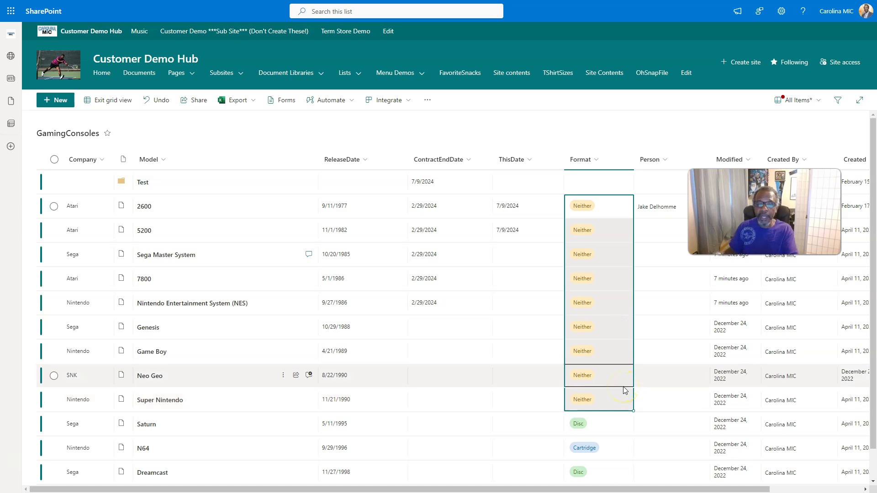
pyautogui.click(533, 211)
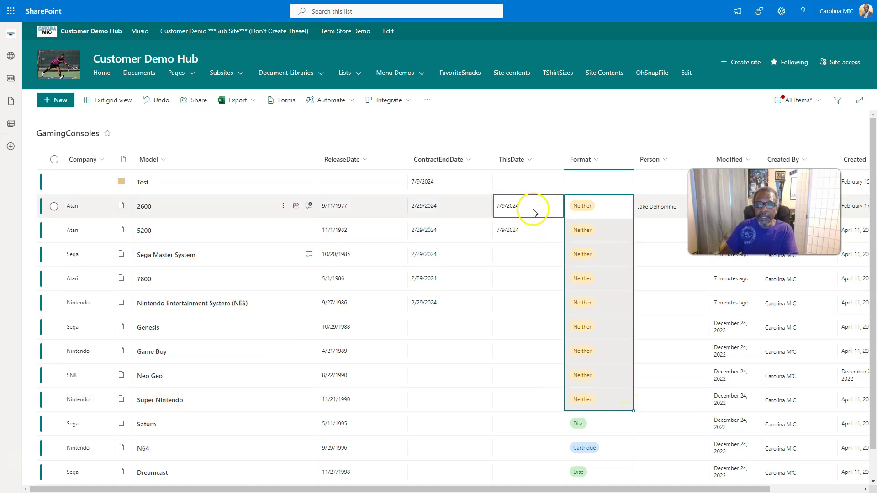
pyautogui.scroll(-1, 562, 347)
# - Set the Dreamcast's ThisDate to July 9, 2024
pyautogui.click(552, 361)
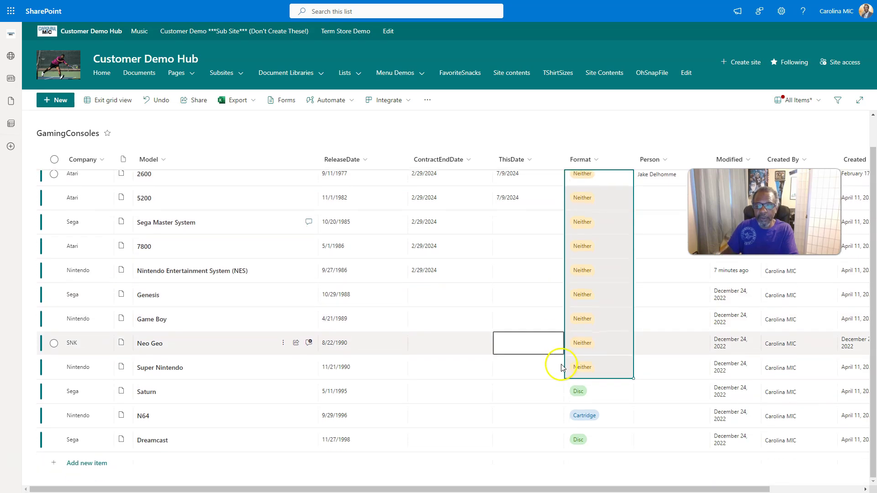
pyautogui.click(533, 438)
pyautogui.click(530, 455)
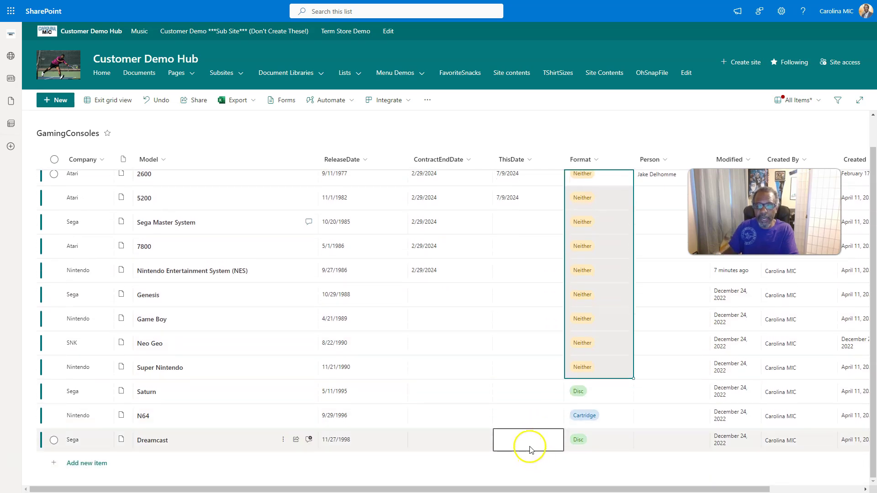
pyautogui.click(530, 447)
pyautogui.click(531, 447)
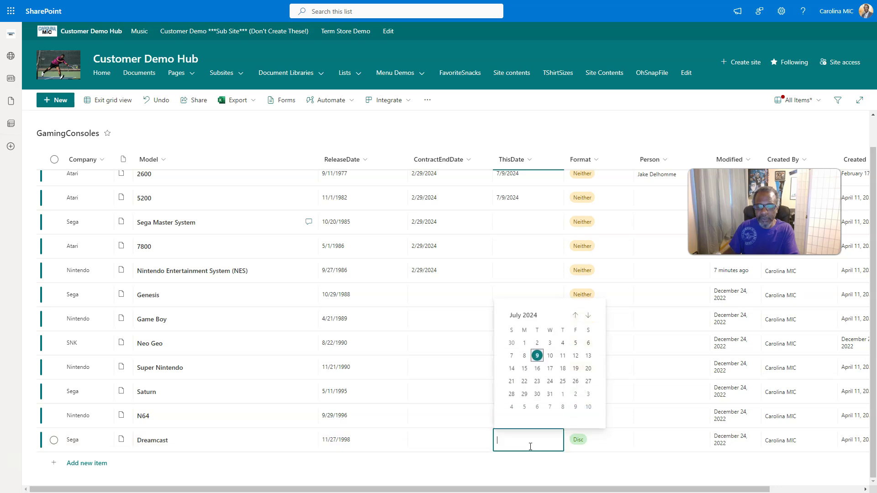
pyautogui.click(537, 356)
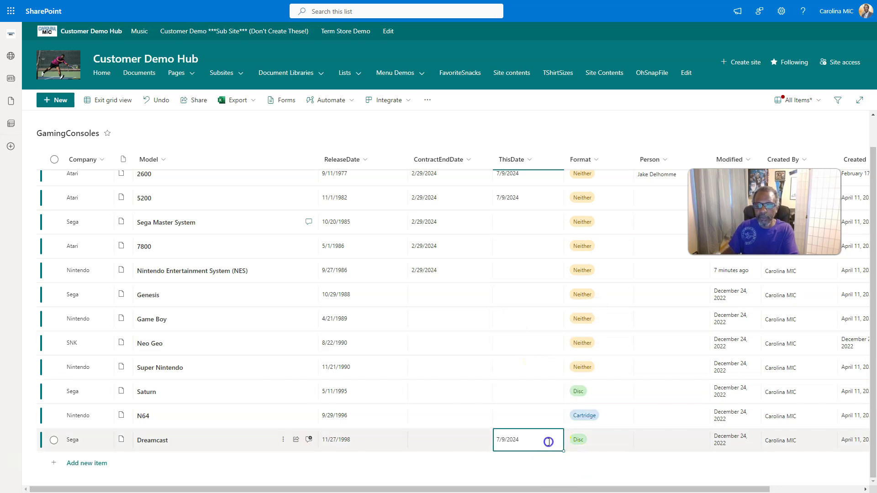
# - Recheck Dreamcast's ThisDate, then open Genesis's flagged empty Format value for editing
pyautogui.click(564, 443)
pyautogui.click(613, 463)
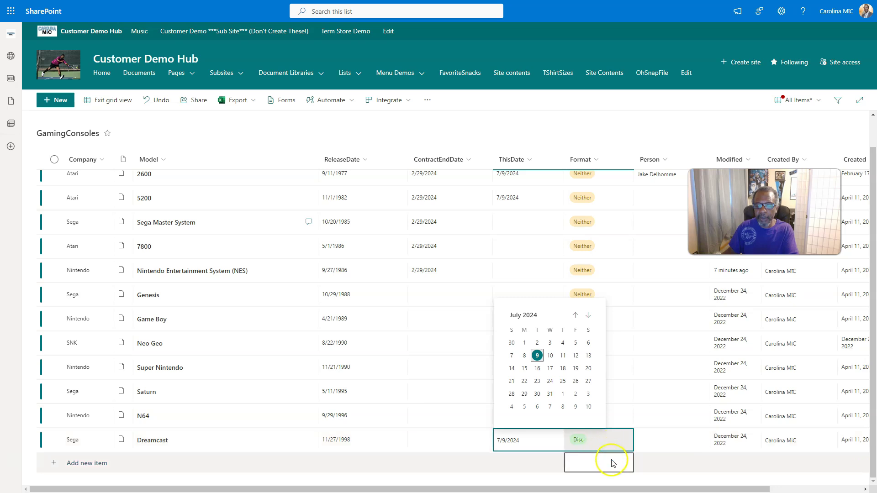
pyautogui.click(569, 453)
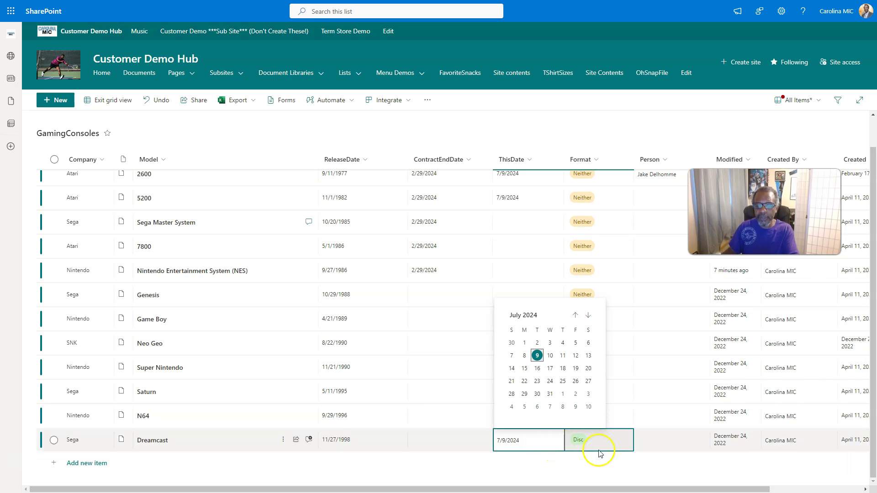
pyautogui.click(625, 457)
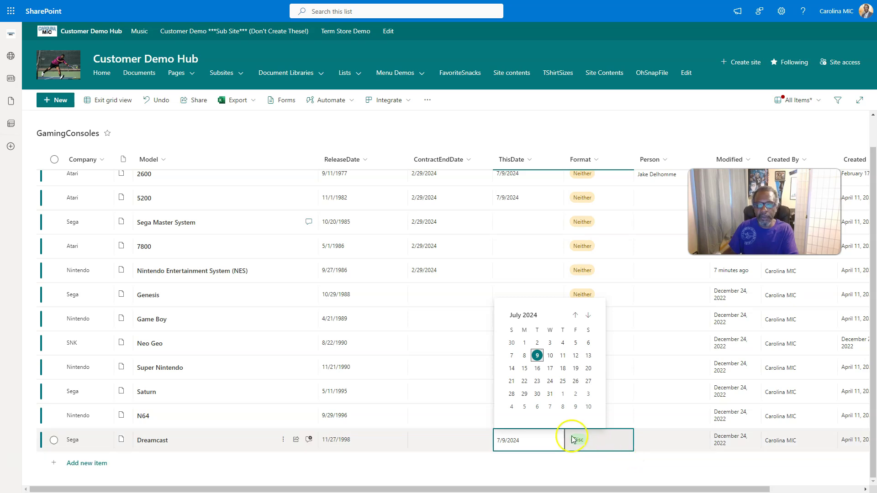
pyautogui.click(223, 460)
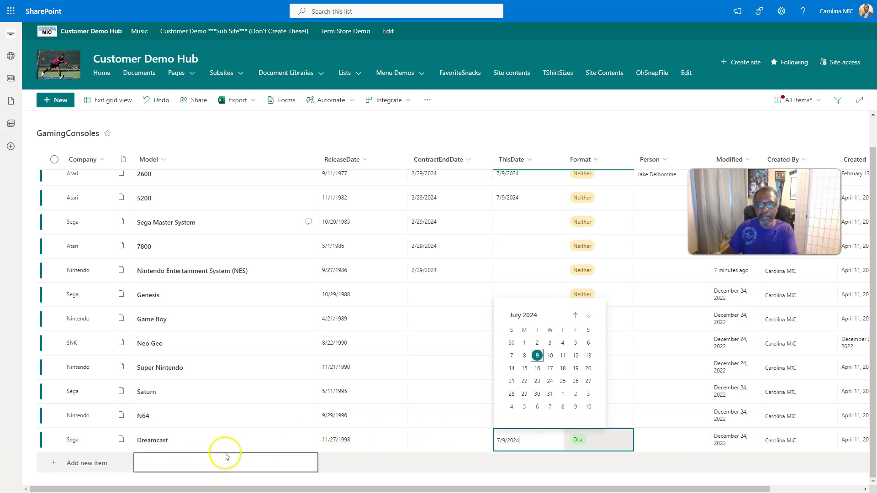
pyautogui.click(591, 294)
pyautogui.click(594, 292)
# - Clear Genesis's Format, then fill NES's ContractEndDate, ThisDate and Format down onto Genesis
pyautogui.click(598, 278)
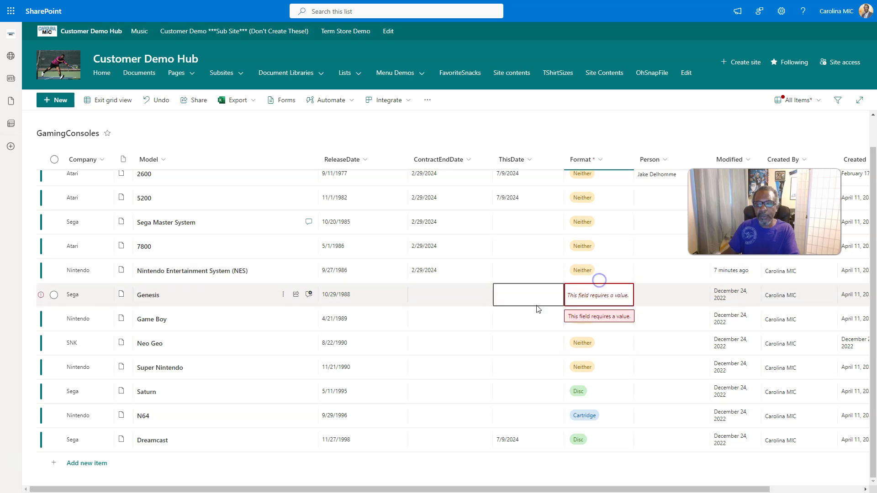
pyautogui.click(489, 280)
pyautogui.click(508, 280)
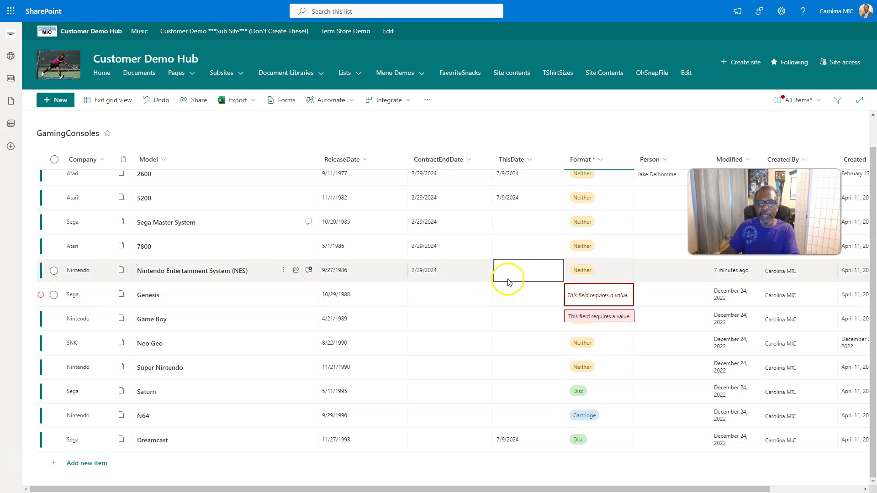
pyautogui.click(459, 280)
pyautogui.moveTo(460, 279); pyautogui.dragTo(575, 270)
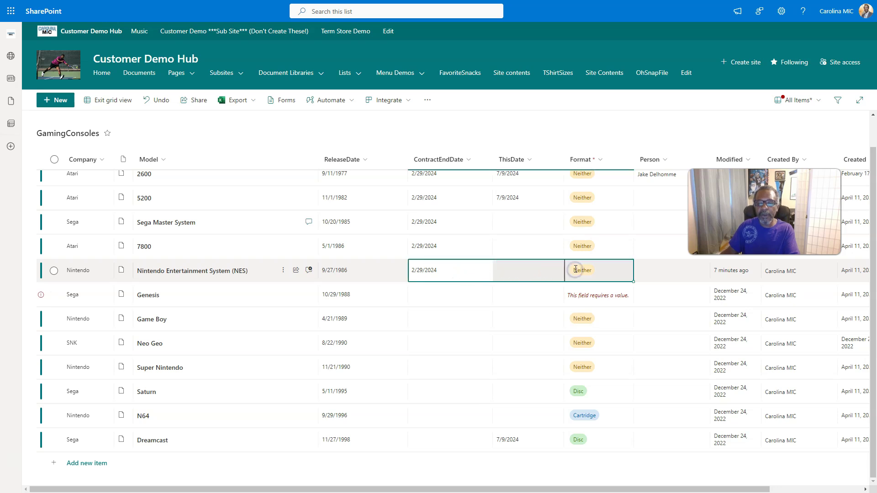
pyautogui.moveTo(632, 279); pyautogui.dragTo(636, 293)
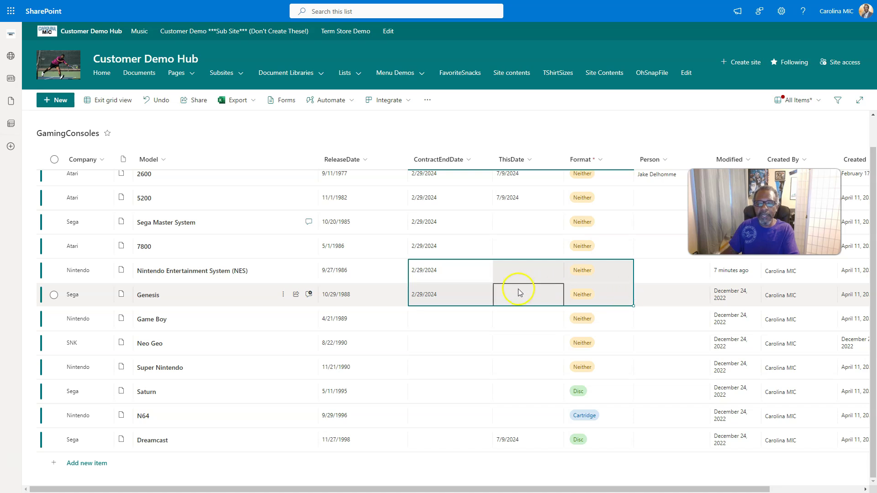
pyautogui.click(562, 298)
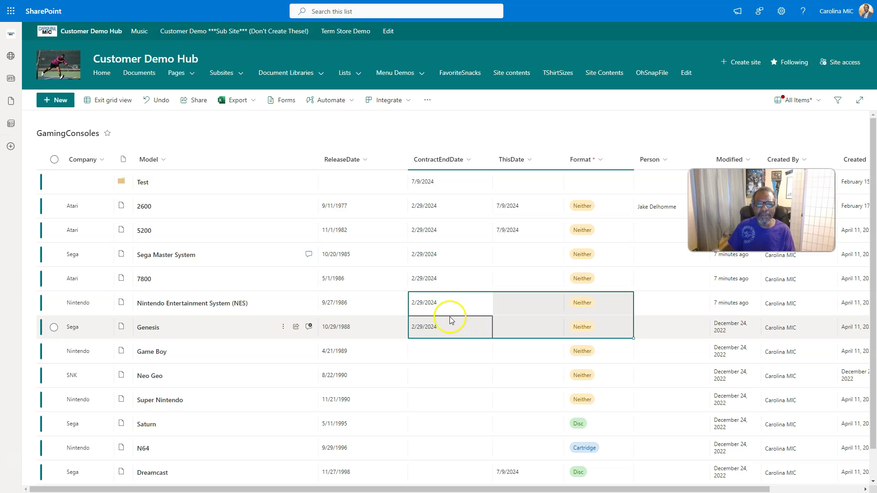
pyautogui.click(158, 100)
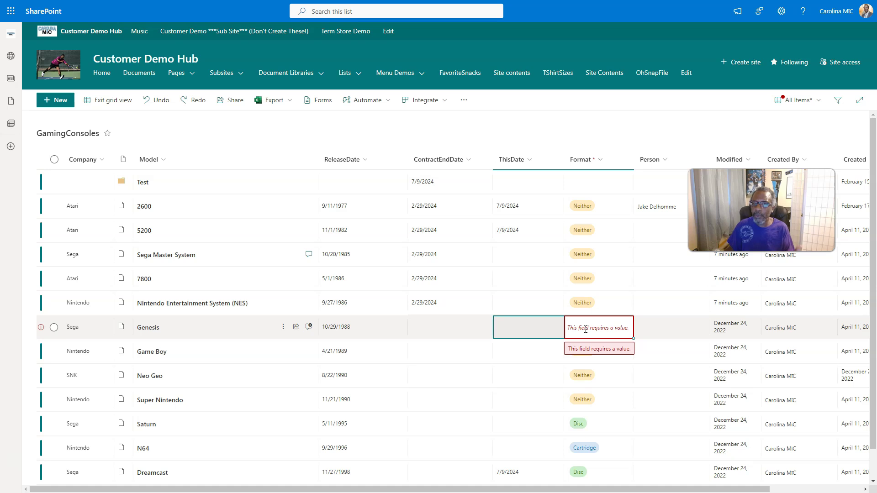
pyautogui.hotkey('ctrl', 'y')
pyautogui.click(506, 301)
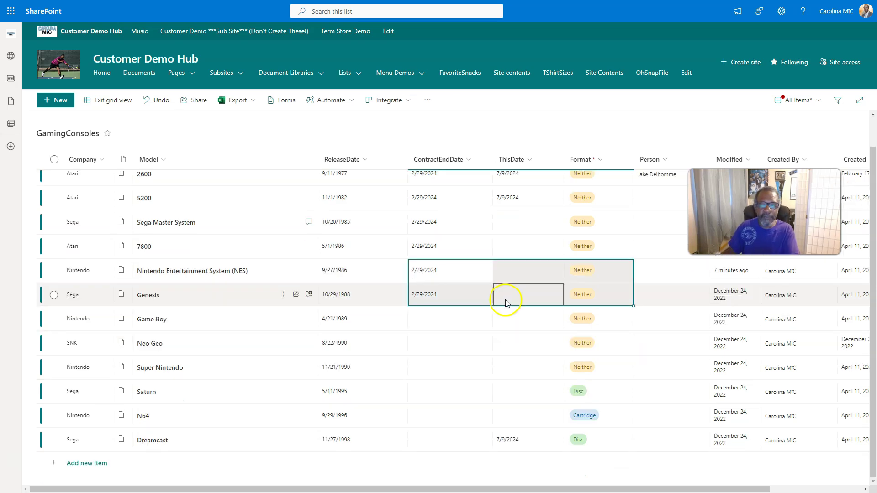